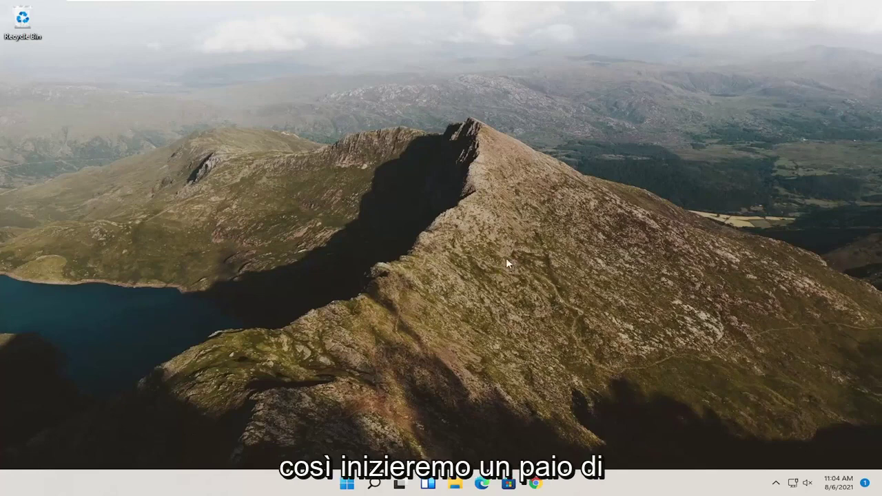
Step: Open Chrome and search the web for "visual c++ 2015 redistributable"
{"action": "left_click", "coordinate": [537, 483]}
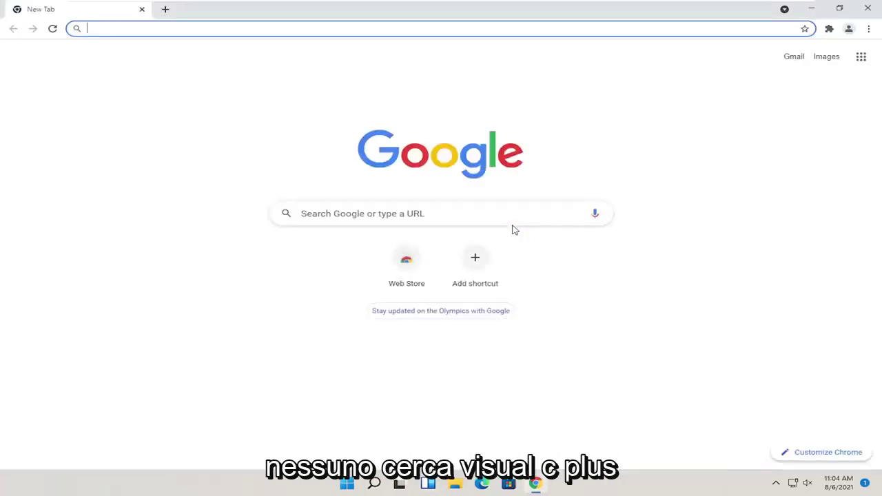
{"action": "type", "text": "visual c__"}
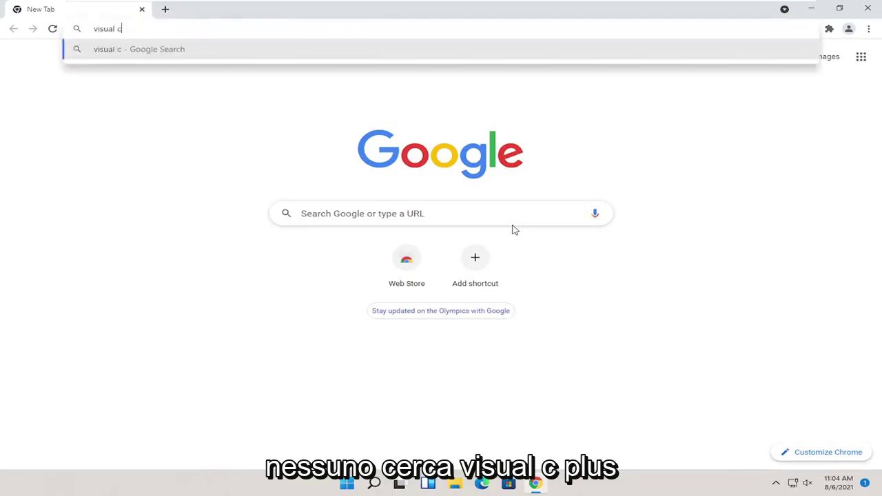
{"action": "key", "text": "BackSpace"}
{"action": "key", "text": "BackSpace"}
{"action": "type", "text": "++ 201"}
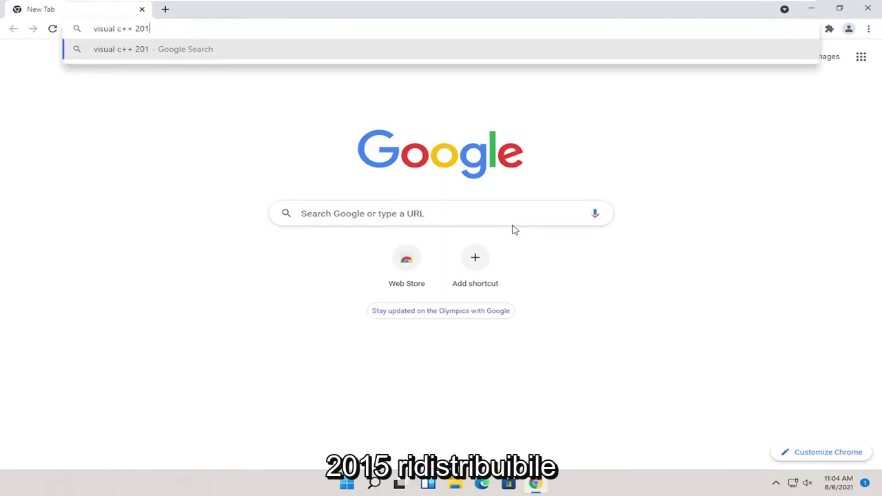
{"action": "type", "text": "5 redistr"}
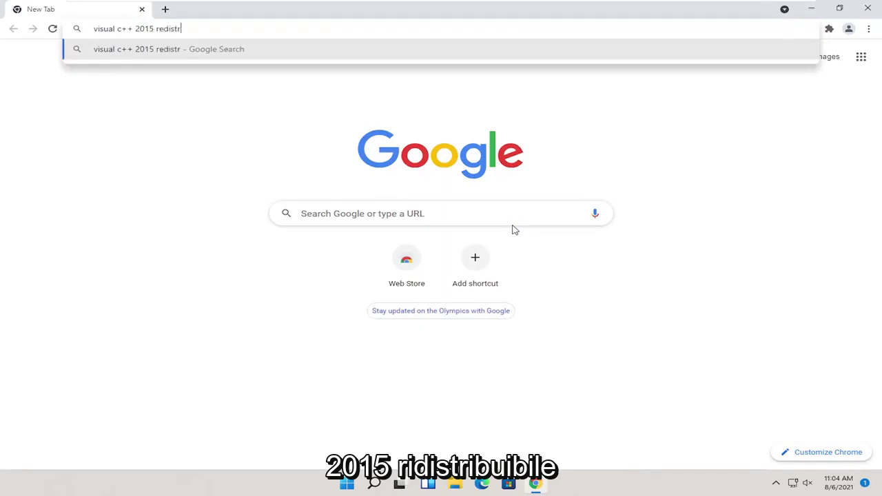
{"action": "type", "text": "ibutable"}
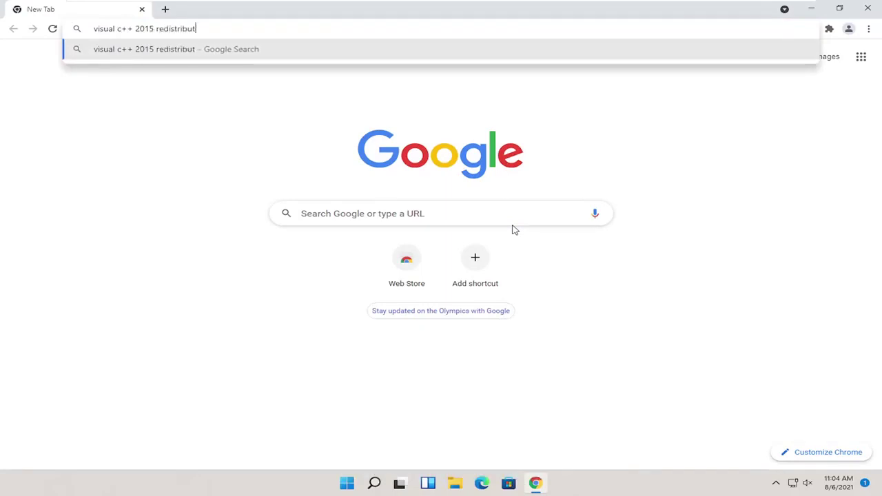
{"action": "key", "text": "Return"}
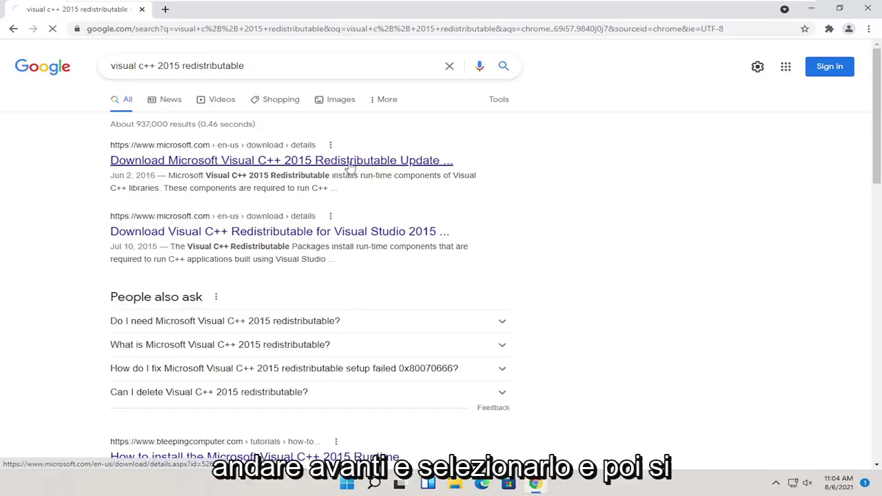
Step: Download vc_redist.x64.exe from Microsoft's Visual C++ 2015 Redistributable Update 3 RC page
{"action": "left_click", "coordinate": [350, 163]}
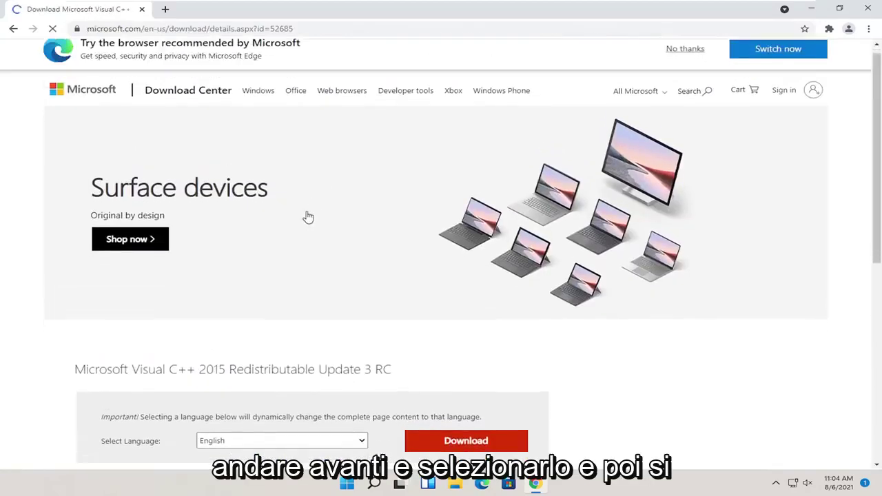
{"action": "scroll", "coordinate": [236, 260], "scroll_direction": "down", "scroll_amount": 2}
{"action": "scroll", "coordinate": [213, 265], "scroll_direction": "down", "scroll_amount": 1}
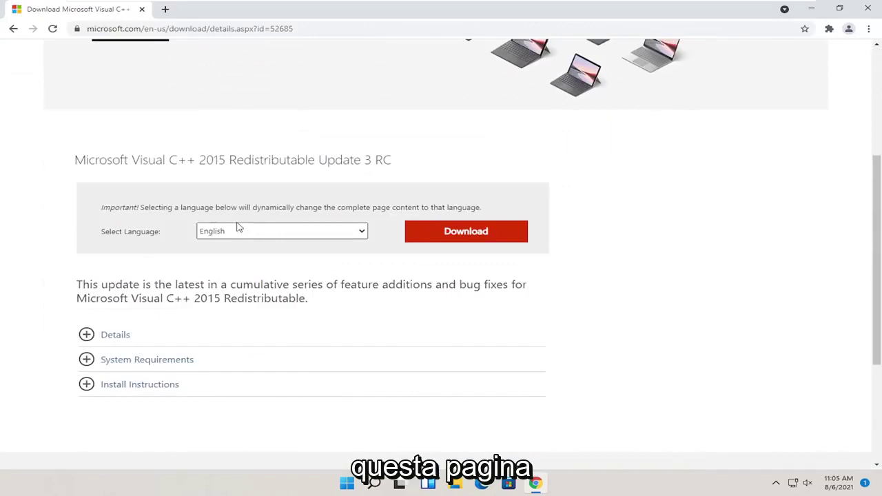
{"action": "left_click", "coordinate": [463, 234]}
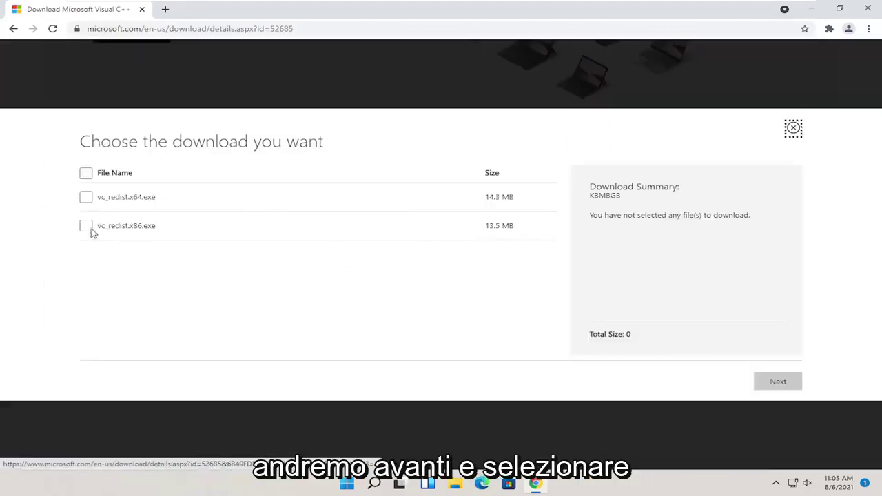
{"action": "left_click", "coordinate": [86, 197]}
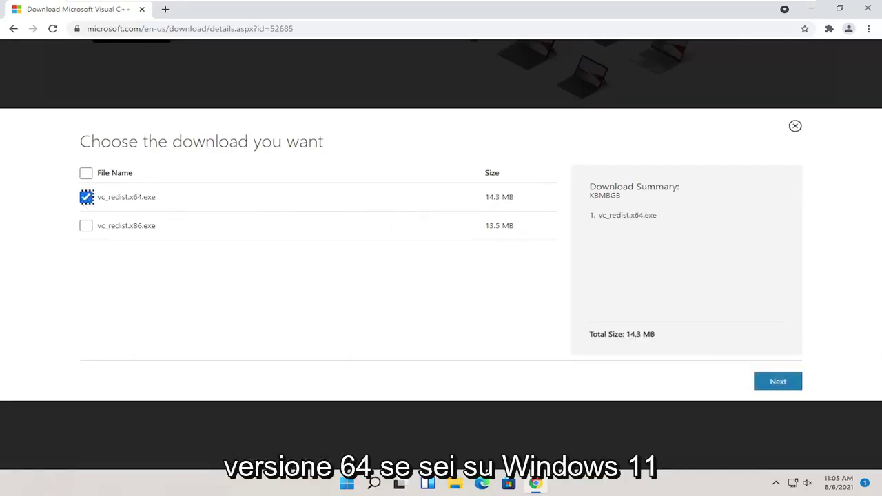
{"action": "left_click", "coordinate": [789, 386]}
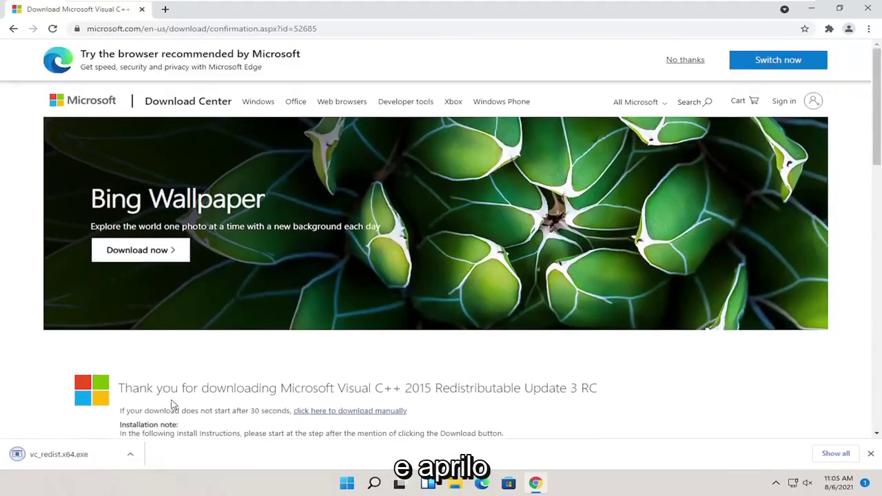
Step: Try to install the downloaded vc_redist.x64.exe with its license terms accepted, closing the browser and the installer
{"action": "left_click", "coordinate": [43, 456]}
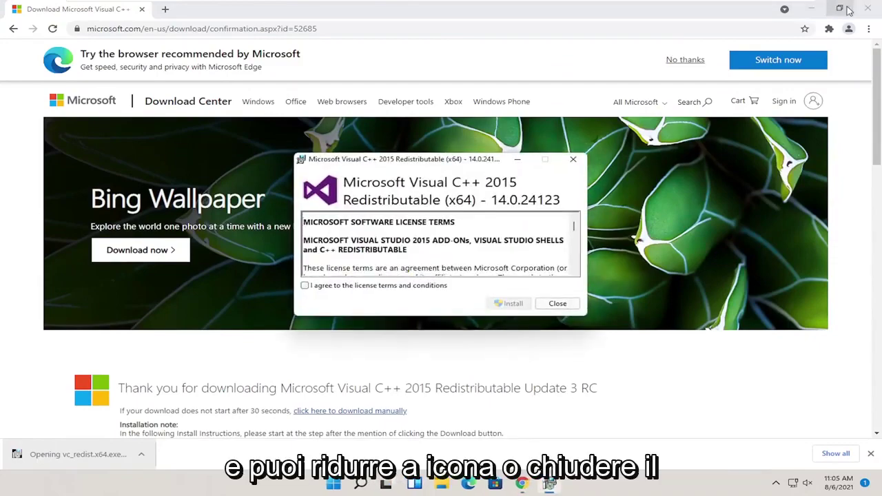
{"action": "left_click", "coordinate": [867, 8]}
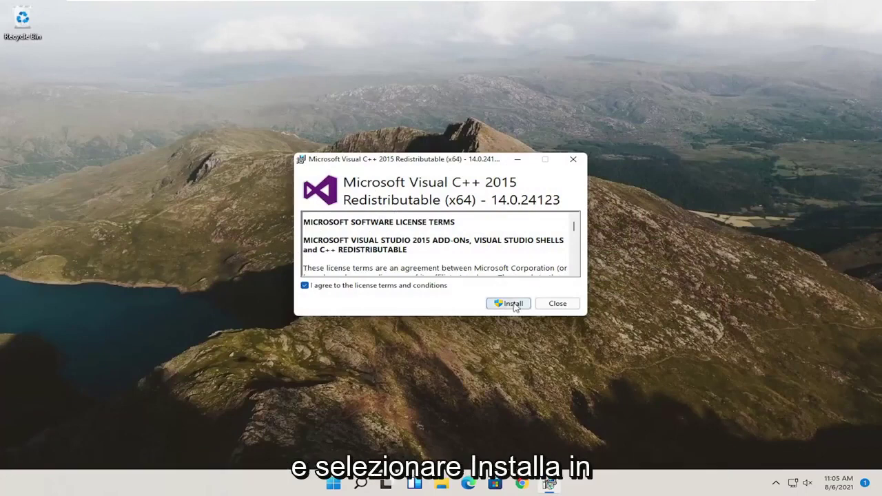
{"action": "left_click", "coordinate": [514, 304]}
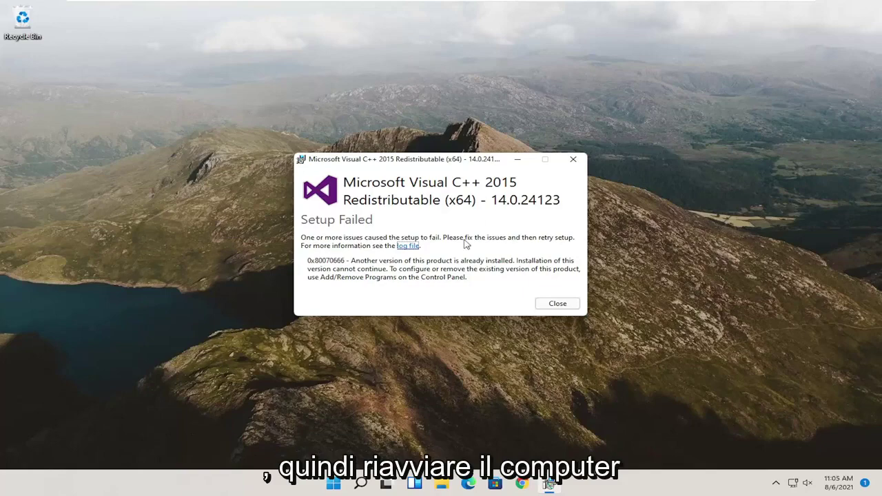
{"action": "left_click", "coordinate": [575, 159]}
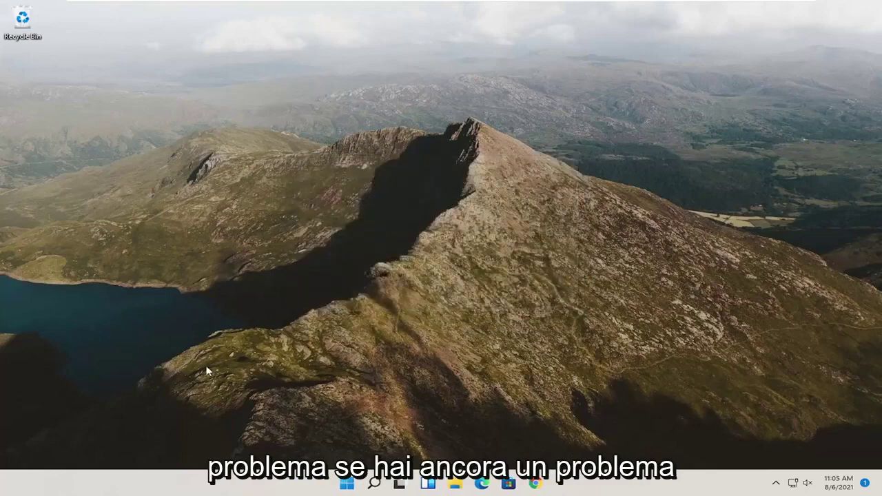
Step: Reopen Chrome and search the web for "vcruntime140.dll"
{"action": "left_click", "coordinate": [534, 484]}
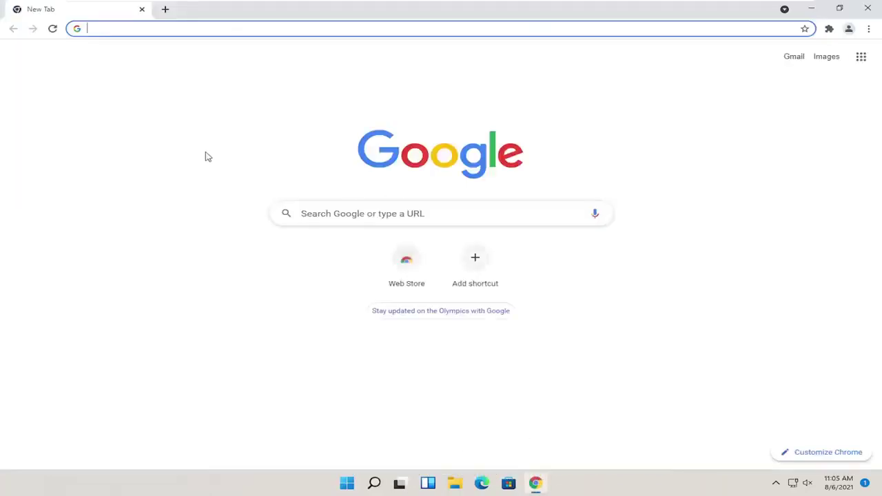
{"action": "type", "text": "vc"}
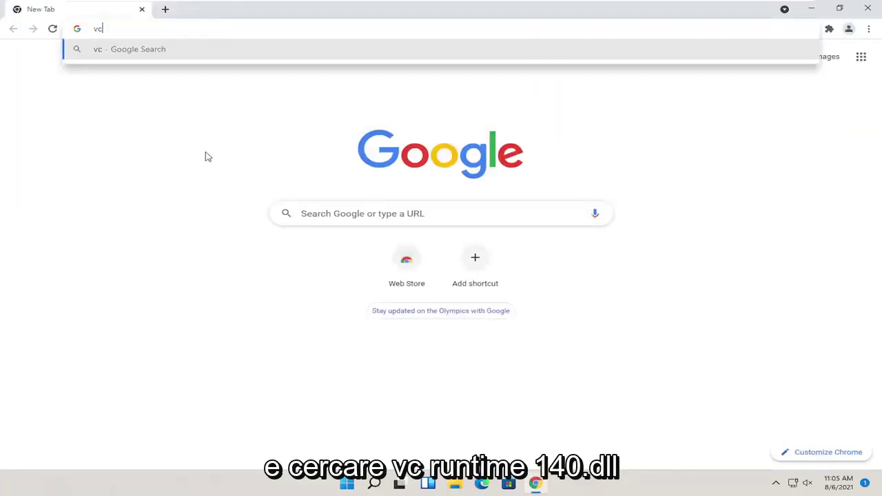
{"action": "type", "text": "runtime140.dll"}
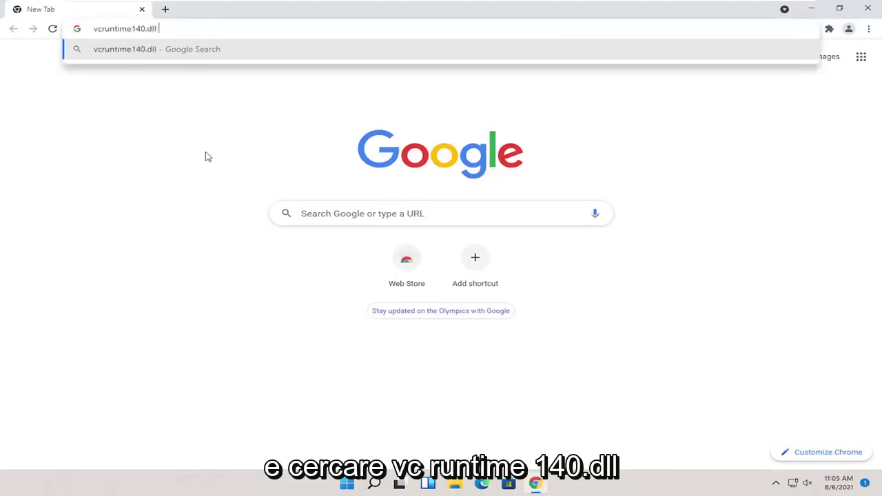
{"action": "key", "text": "Return"}
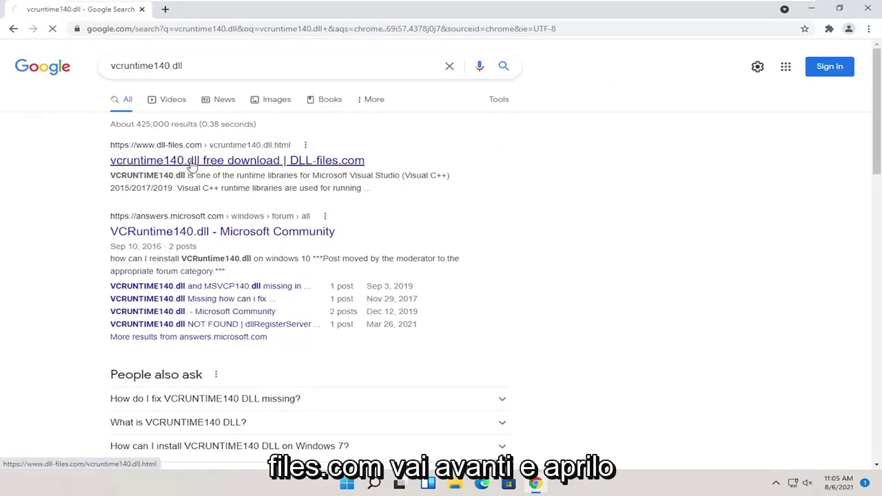
Step: Download the 64-bit vcruntime140.dll, version 14.28.29115.0, from the DLL-files.com page
{"action": "scroll", "coordinate": [187, 183], "scroll_direction": "down", "scroll_amount": 2}
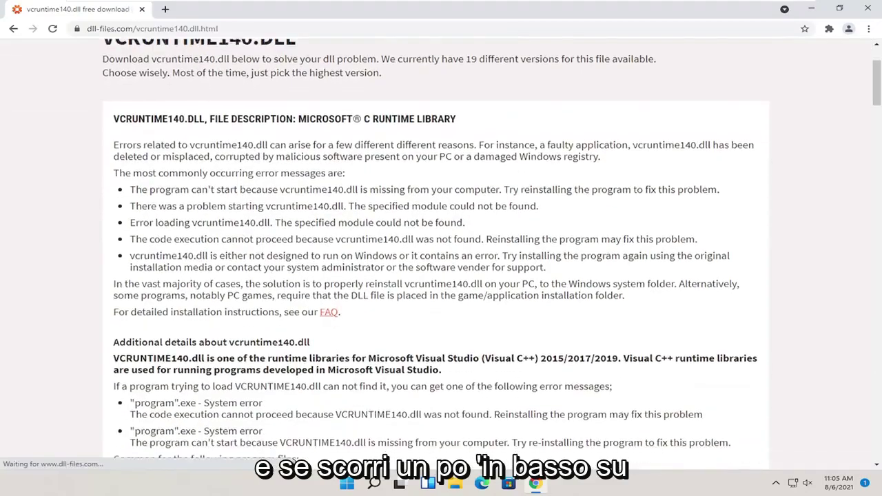
{"action": "scroll", "coordinate": [242, 247], "scroll_direction": "down", "scroll_amount": 15}
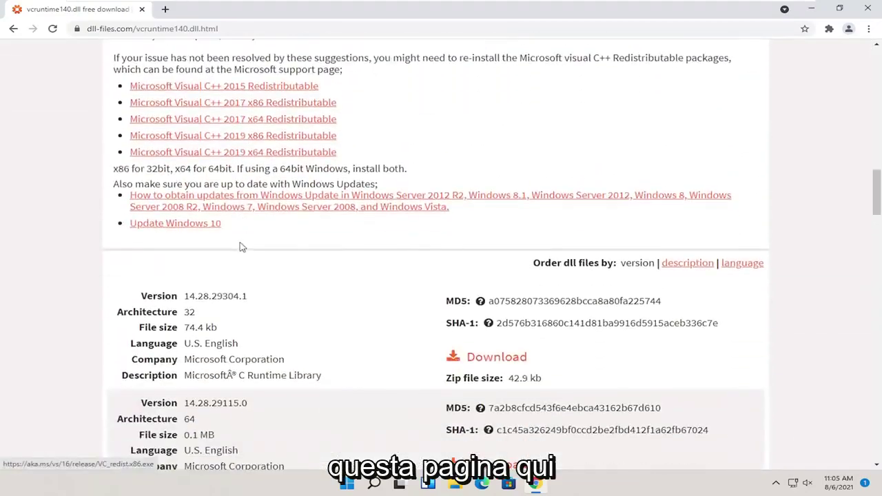
{"action": "scroll", "coordinate": [242, 246], "scroll_direction": "down", "scroll_amount": 3}
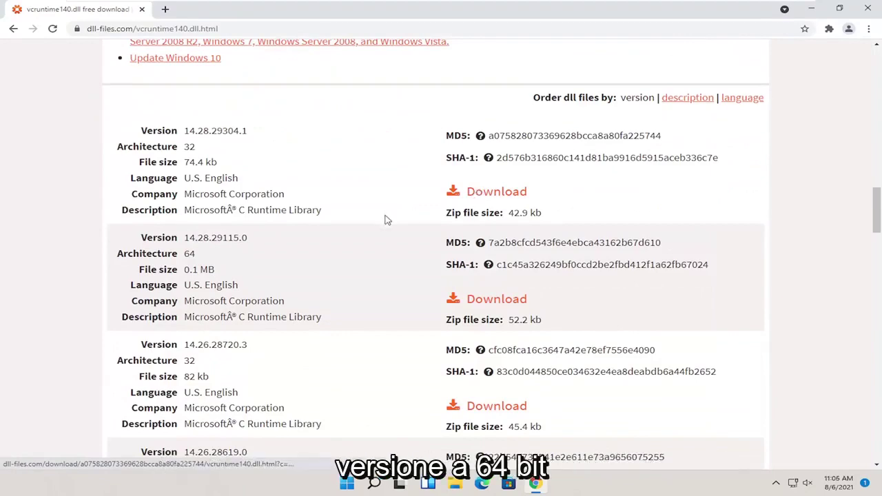
{"action": "double_click", "coordinate": [189, 254]}
{"action": "scroll", "coordinate": [241, 182], "scroll_direction": "down", "scroll_amount": 1}
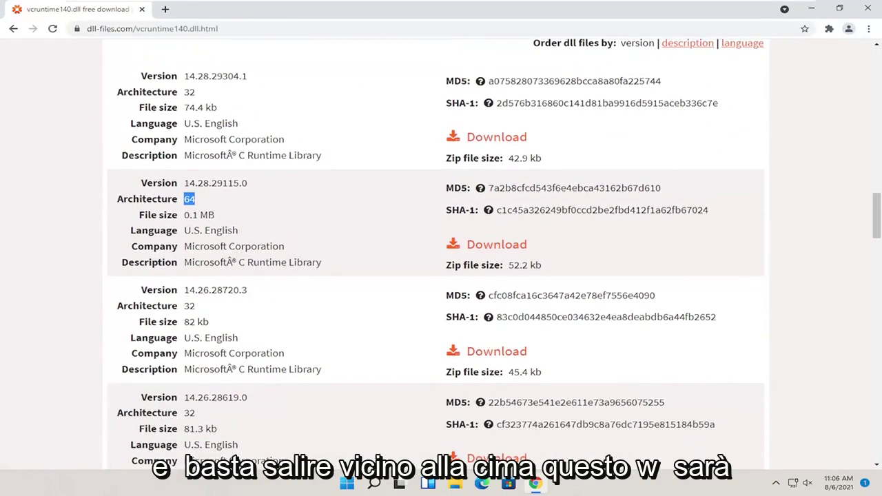
{"action": "scroll", "coordinate": [210, 149], "scroll_direction": "up", "scroll_amount": 1}
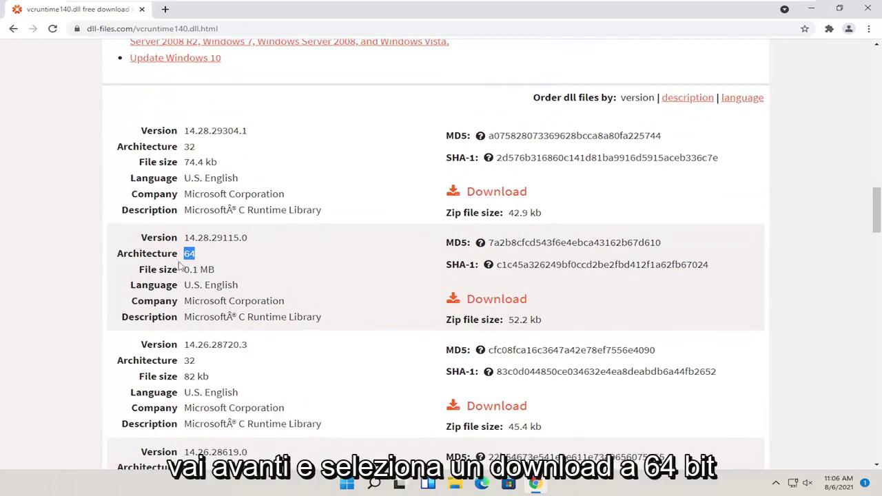
{"action": "left_click", "coordinate": [493, 302]}
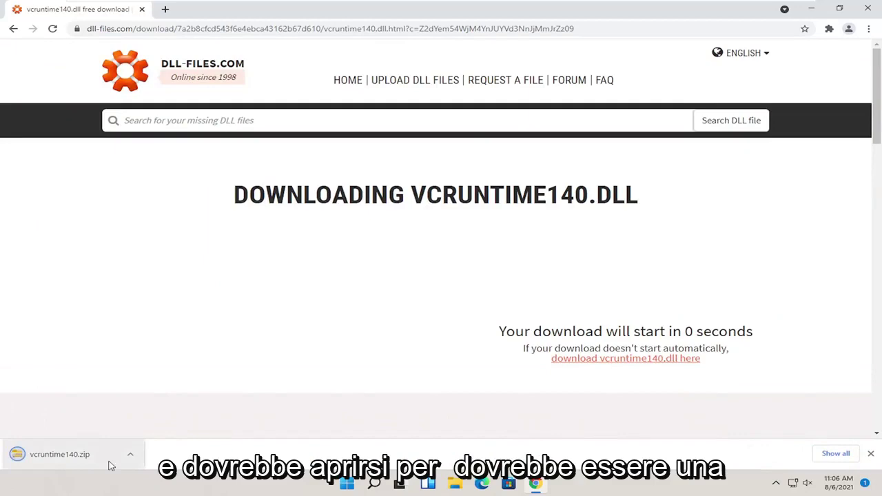
Step: Show vcruntime140.zip in its download folder, minimize the browser, and copy vcruntime140.dll from the archive to the desktop
{"action": "left_click", "coordinate": [130, 457]}
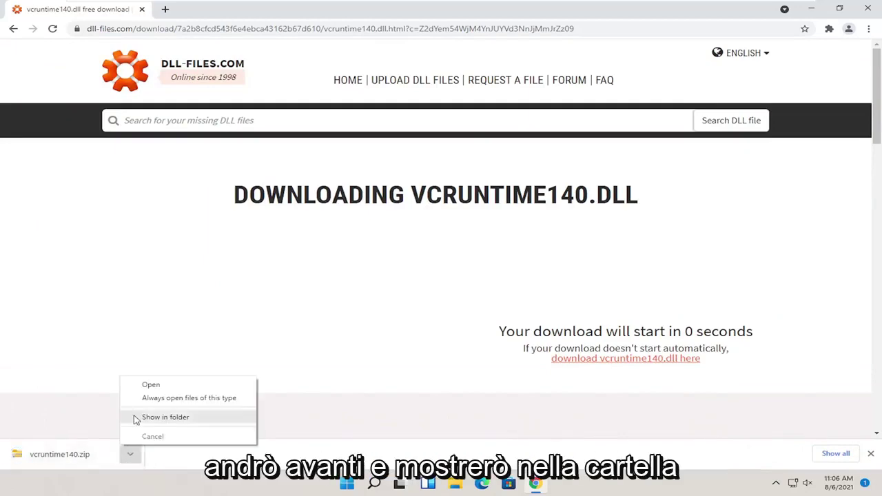
{"action": "left_click", "coordinate": [134, 417]}
{"action": "left_click", "coordinate": [807, 10]}
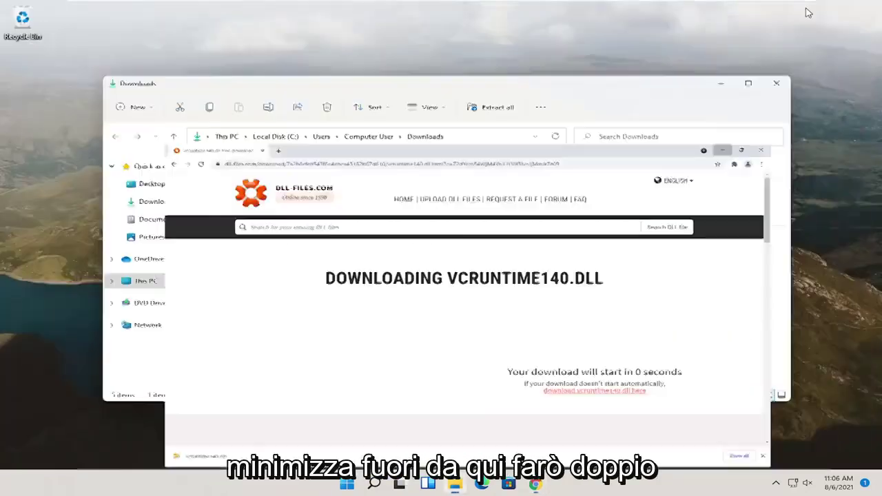
{"action": "double_click", "coordinate": [253, 193]}
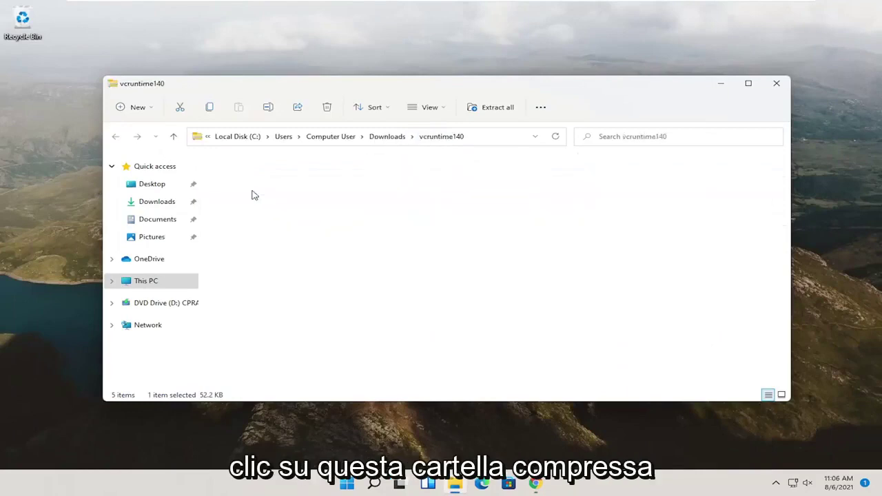
{"action": "left_click_drag", "start_coordinate": [252, 196], "coordinate": [22, 82]}
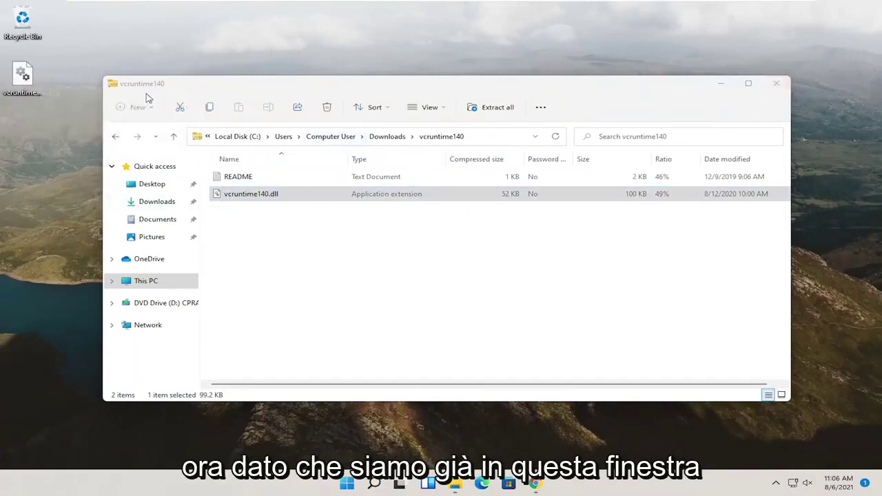
Step: Browse from This PC to the Windows folder on Local Disk (C:) and select the System32 folder
{"action": "left_click", "coordinate": [174, 281]}
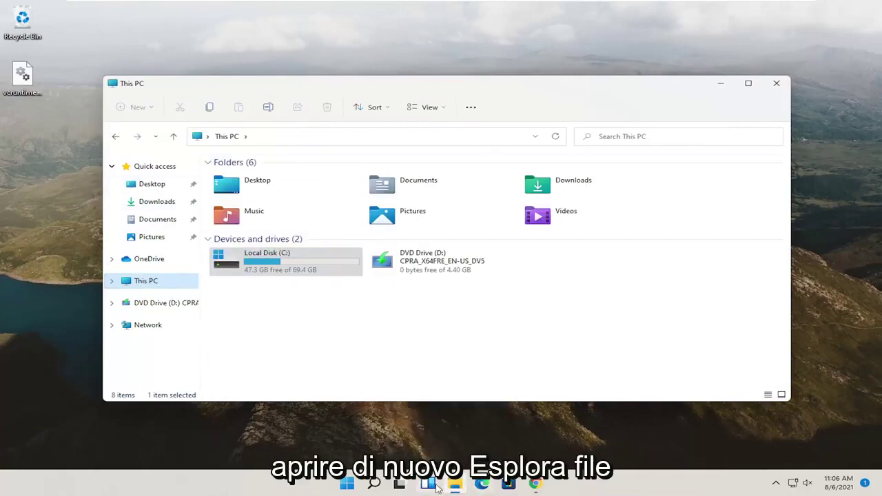
{"action": "mouse_move", "coordinate": [458, 484]}
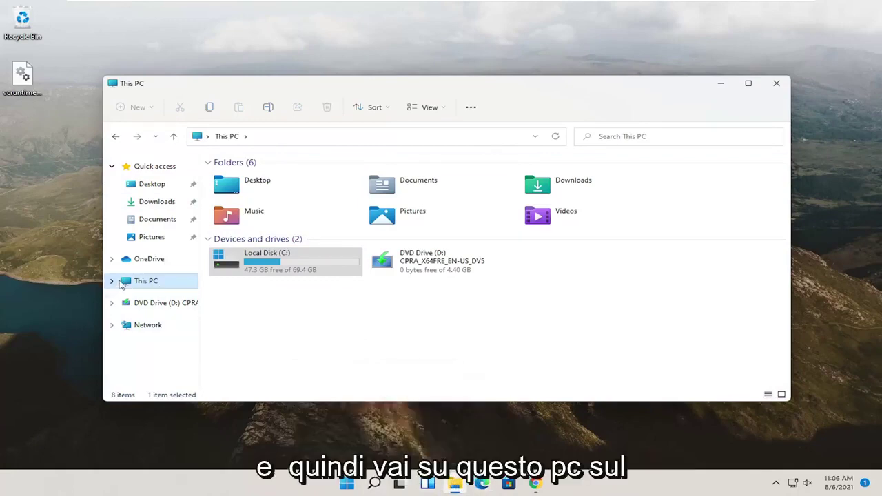
{"action": "left_click", "coordinate": [213, 279]}
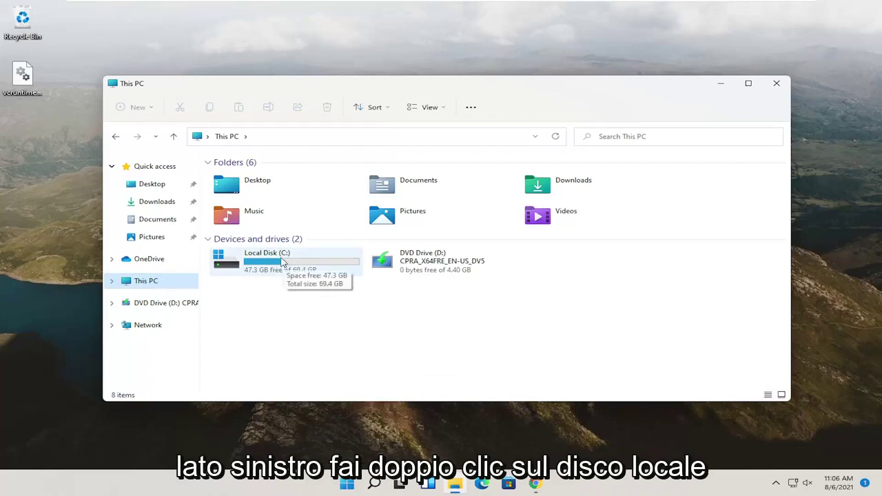
{"action": "double_click", "coordinate": [281, 262]}
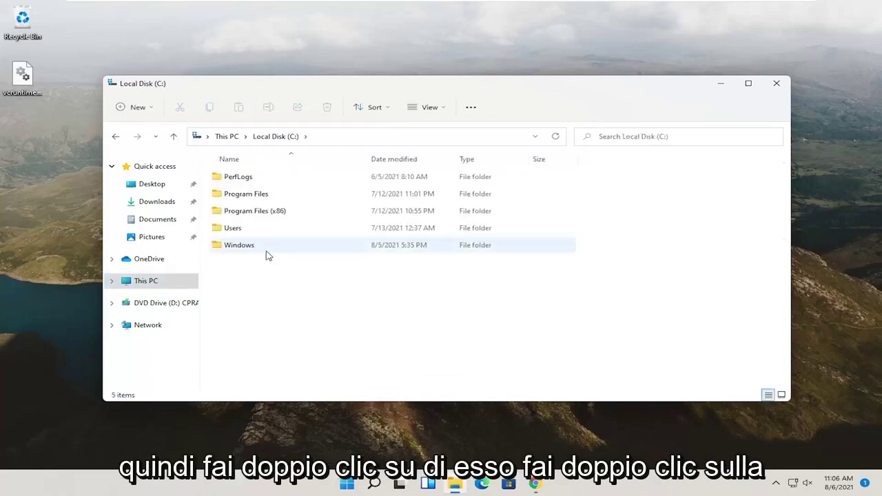
{"action": "double_click", "coordinate": [260, 247]}
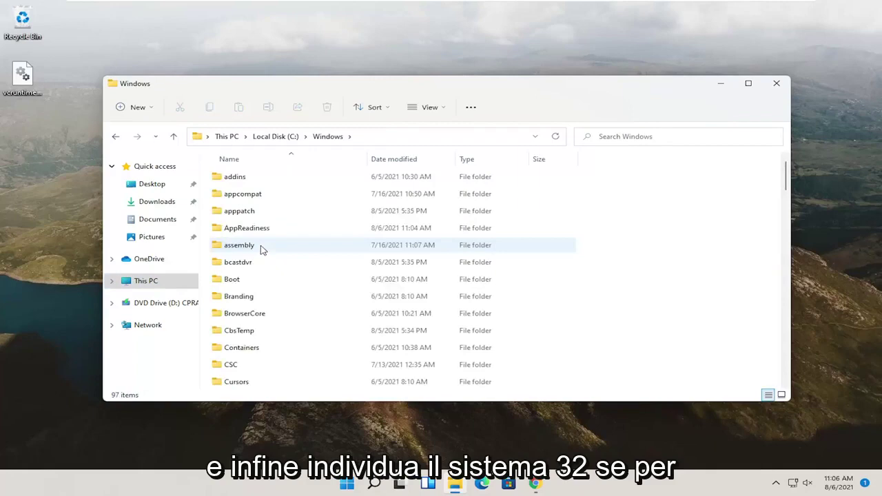
{"action": "scroll", "coordinate": [262, 251], "scroll_direction": "down", "scroll_amount": 18}
{"action": "scroll", "coordinate": [266, 257], "scroll_direction": "down", "scroll_amount": 1}
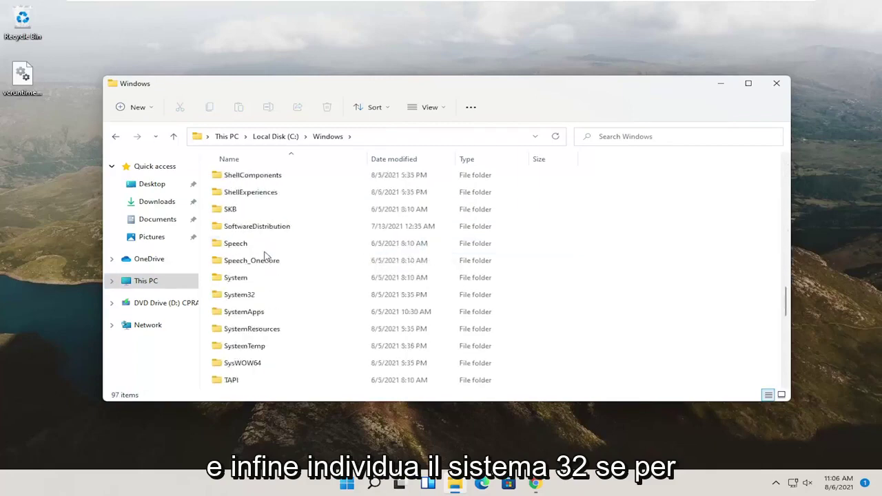
{"action": "left_click", "coordinate": [241, 294]}
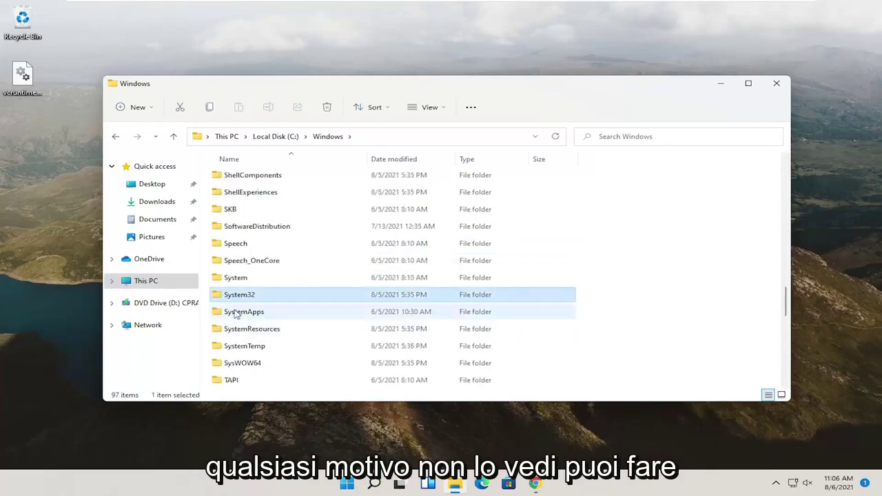
Step: Look up the Hidden items display option for the Windows folder and dismiss it without changing the setting
{"action": "left_click", "coordinate": [432, 110]}
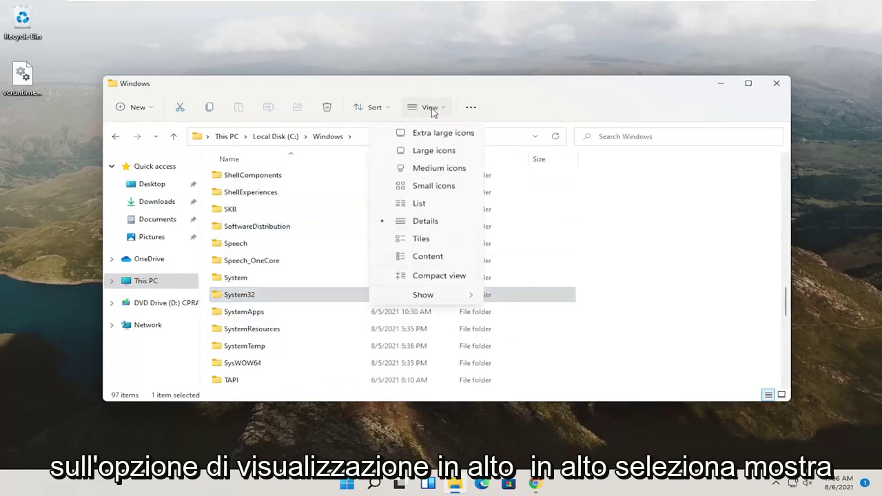
{"action": "mouse_move", "coordinate": [428, 305]}
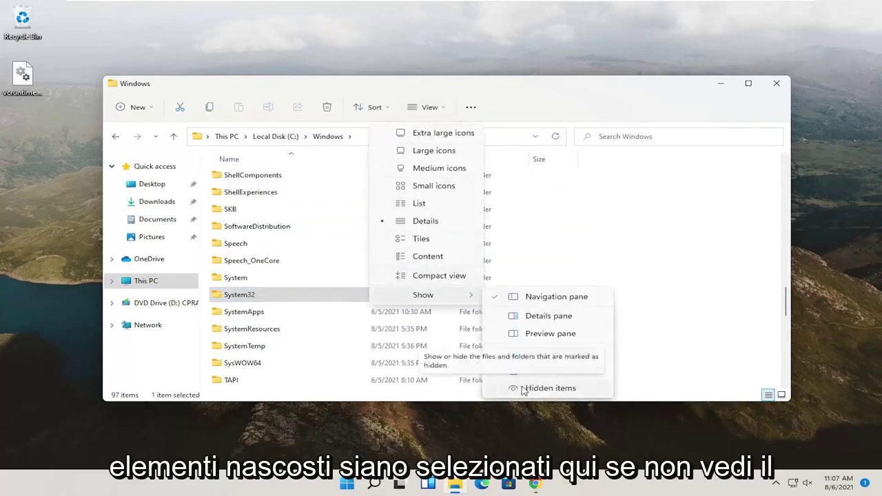
{"action": "left_click", "coordinate": [484, 89]}
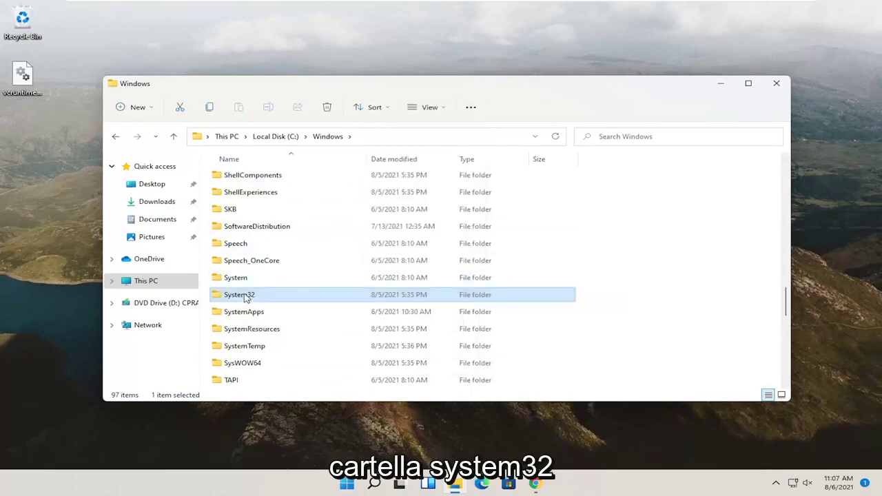
Step: Move vcruntime140.dll from the desktop into System32, replacing the existing file with administrator permission, and close the folder window
{"action": "double_click", "coordinate": [245, 299]}
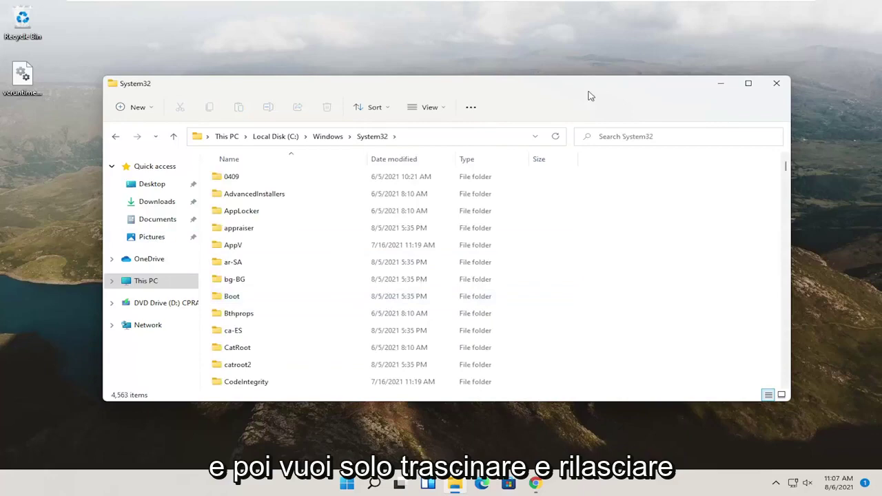
{"action": "left_click_drag", "start_coordinate": [14, 69], "coordinate": [292, 226]}
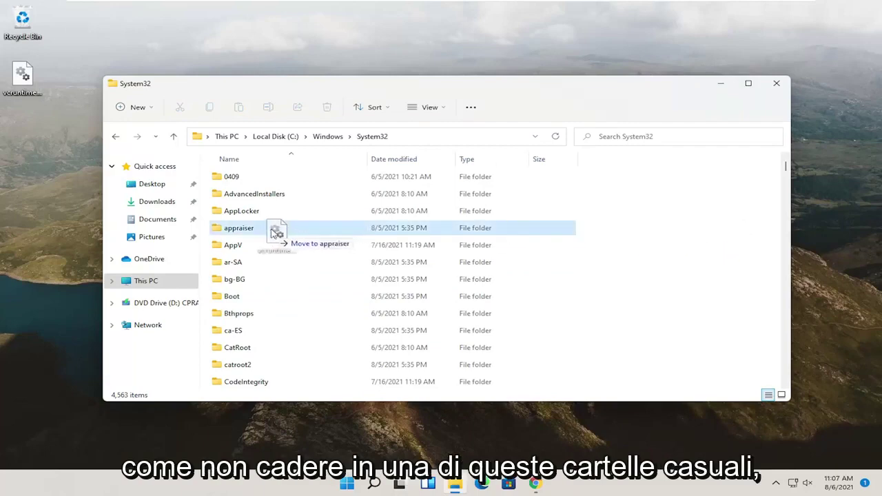
{"action": "left_click_drag", "start_coordinate": [274, 232], "coordinate": [641, 238]}
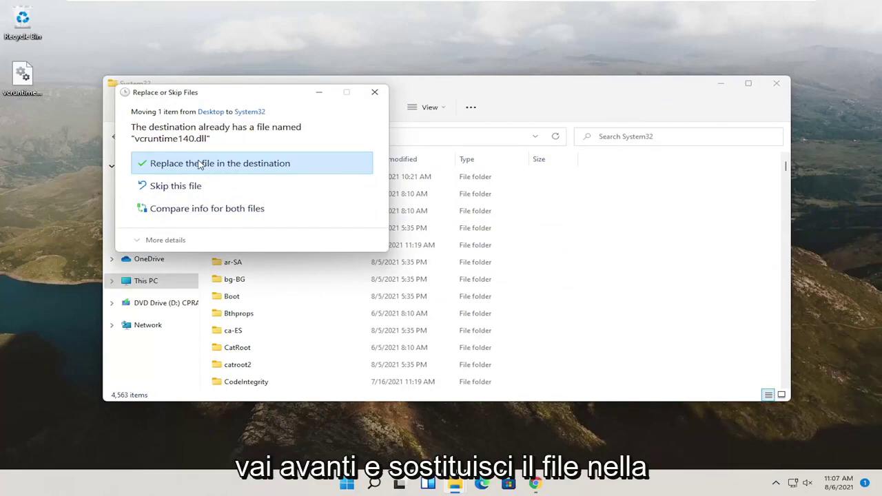
{"action": "left_click", "coordinate": [248, 165]}
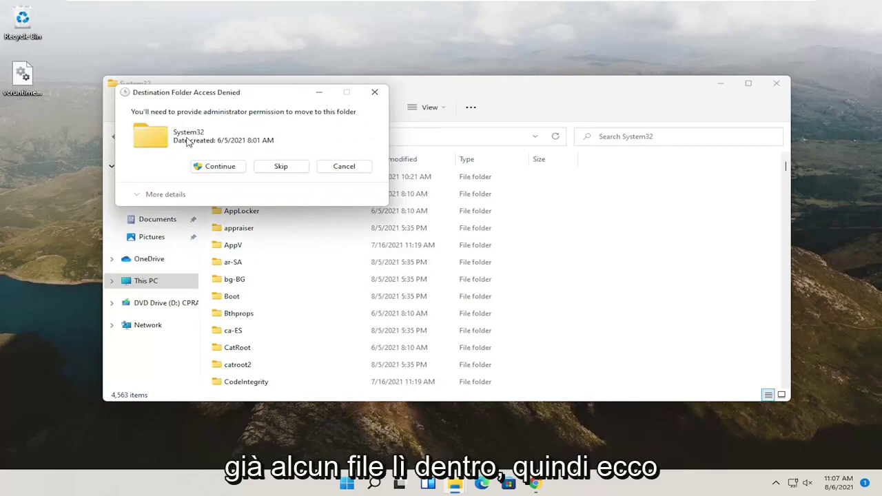
{"action": "left_click", "coordinate": [241, 171]}
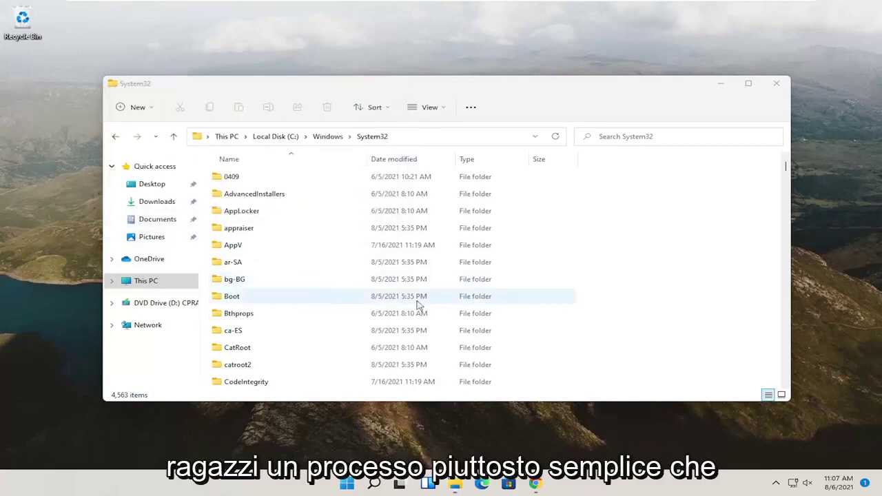
{"action": "left_click", "coordinate": [775, 82]}
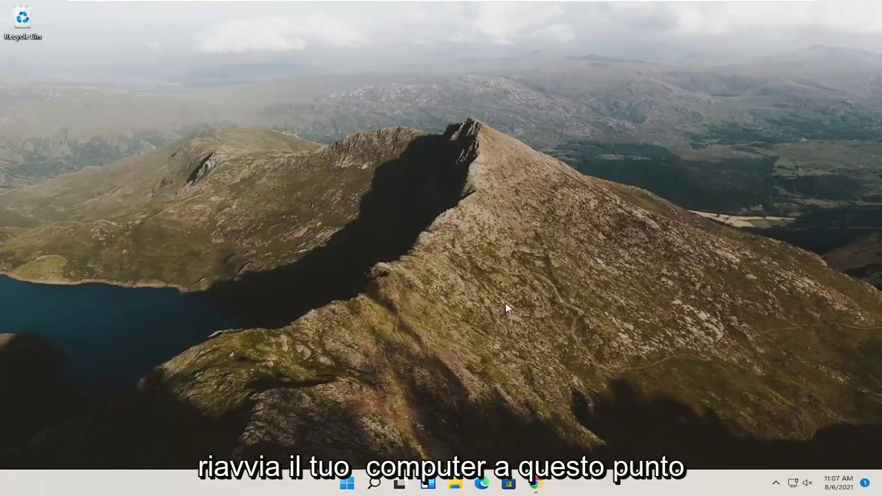